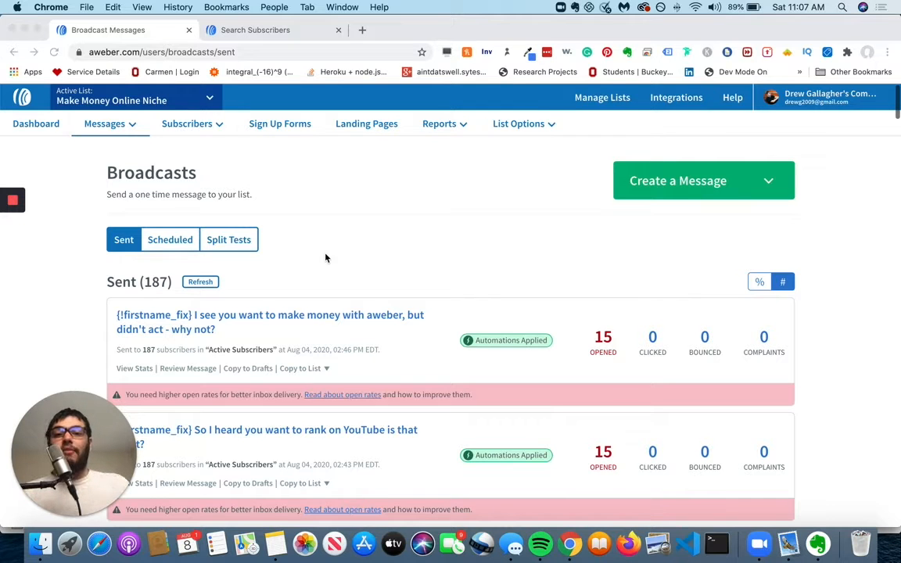
Create a message with the subject "test", save it as a draft, and open its broadcast settings.
left_click(682, 216)
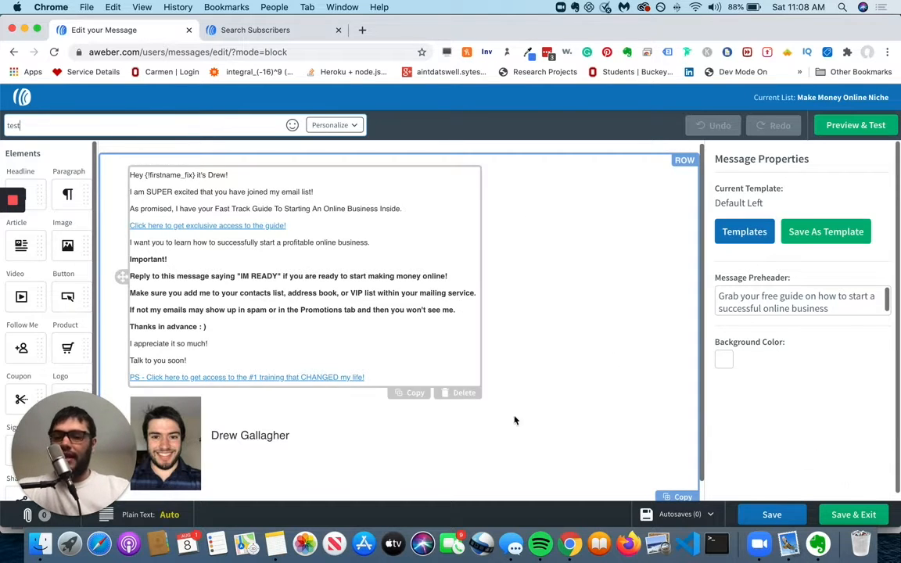
left_click(856, 515)
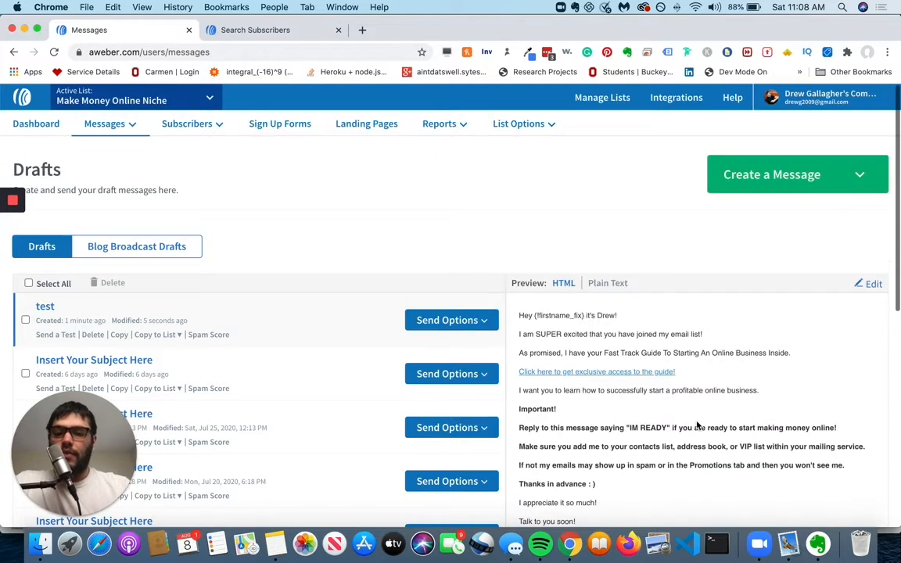
left_click(462, 319)
left_click(438, 346)
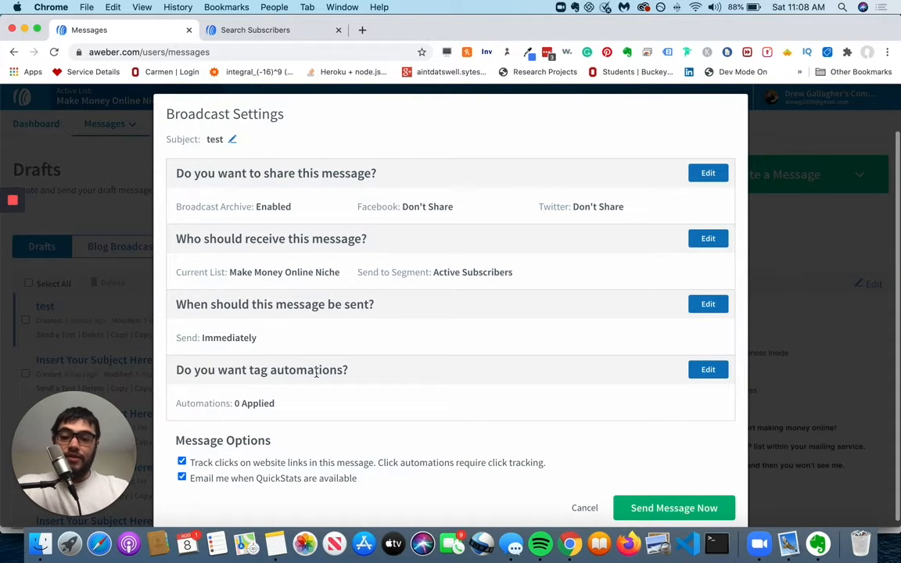
Edit the broadcast's tag automations so that opening the message adds the tag "welcome".
left_click(708, 372)
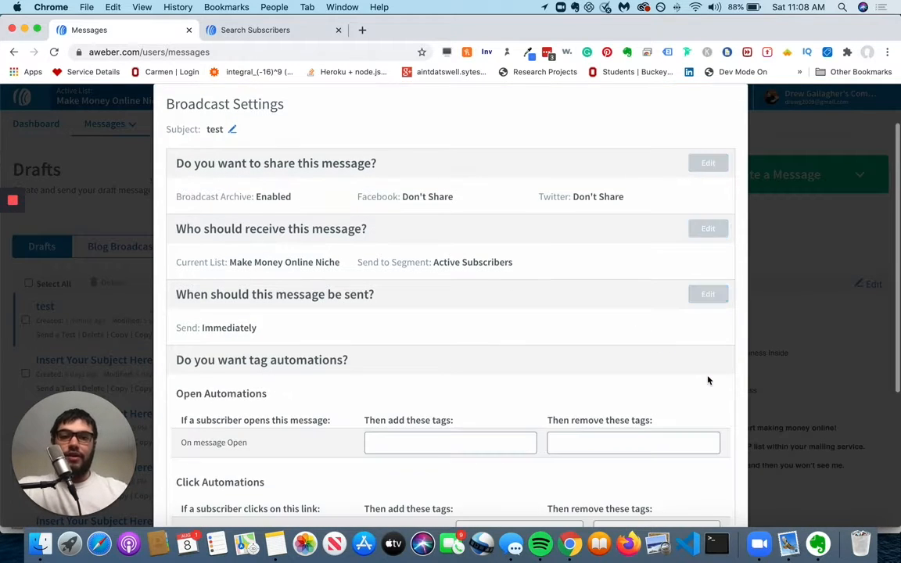
scroll(708, 378, "down", 3)
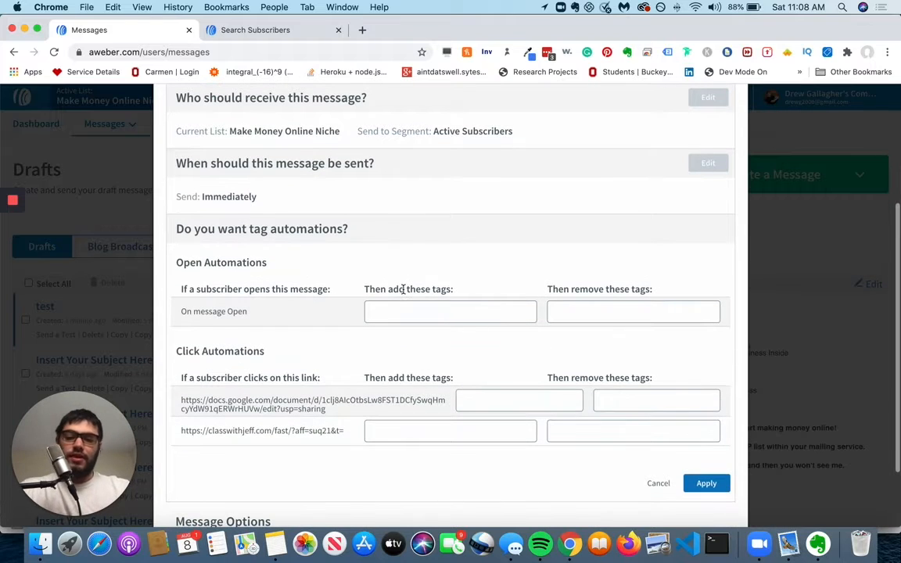
left_click(403, 308)
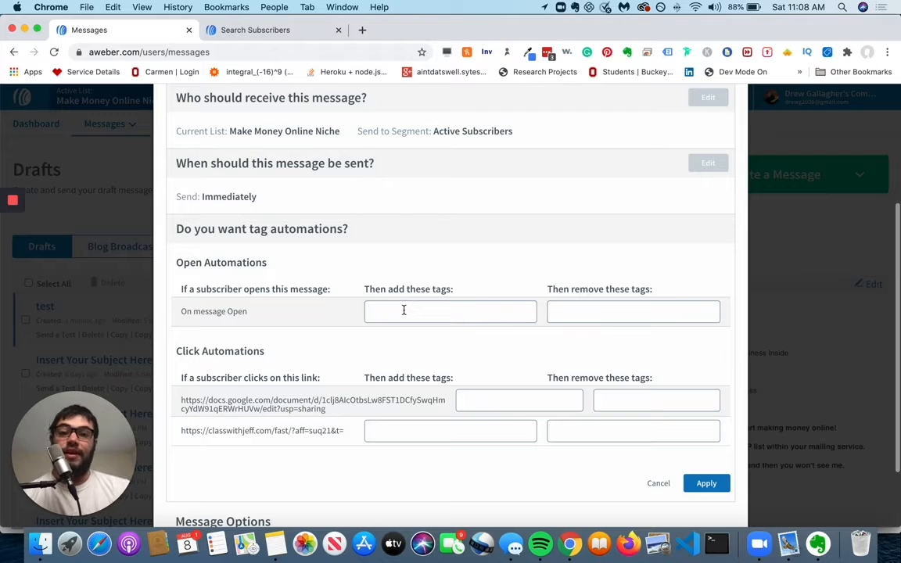
type("welcome")
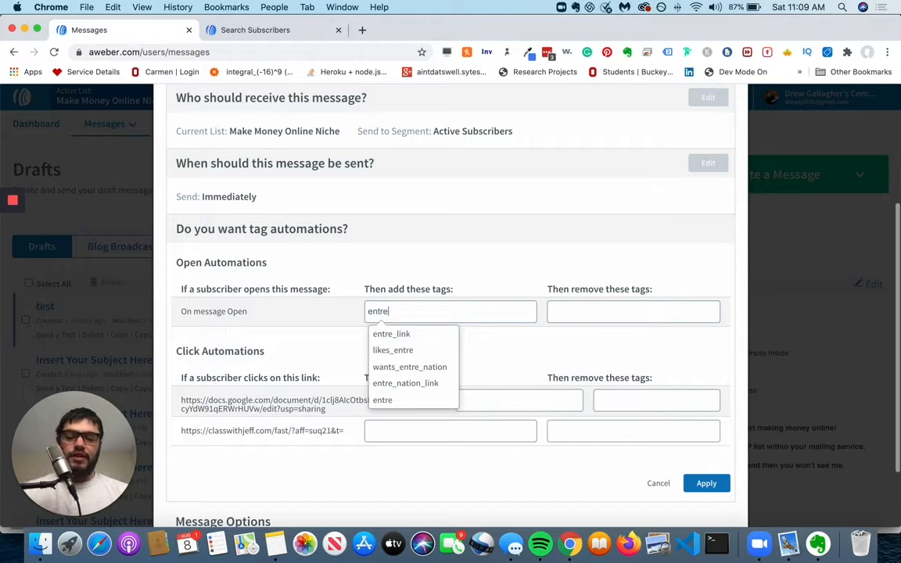
key("BackSpace")
key("BackSpace")
key("BackSpace")
key("BackSpace")
key("BackSpace")
type("welcome")
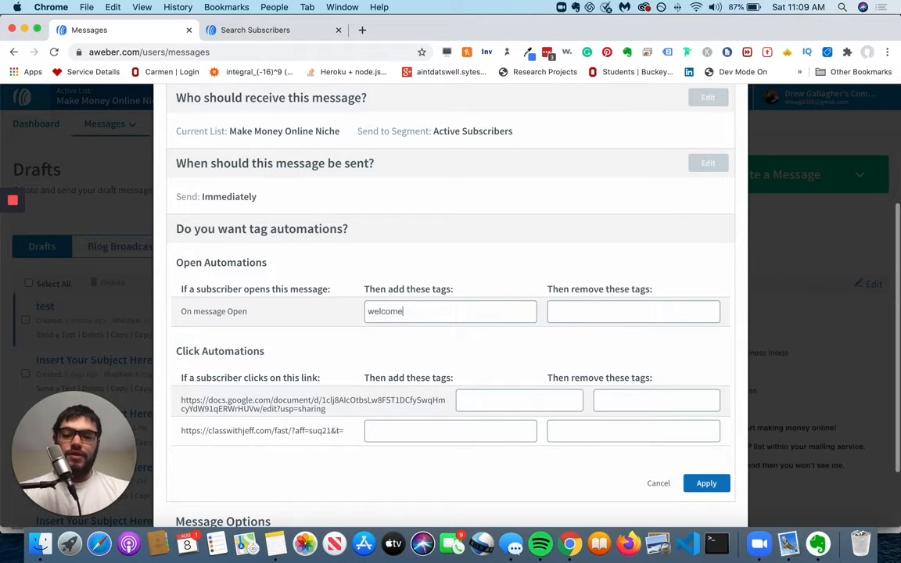
key("Return")
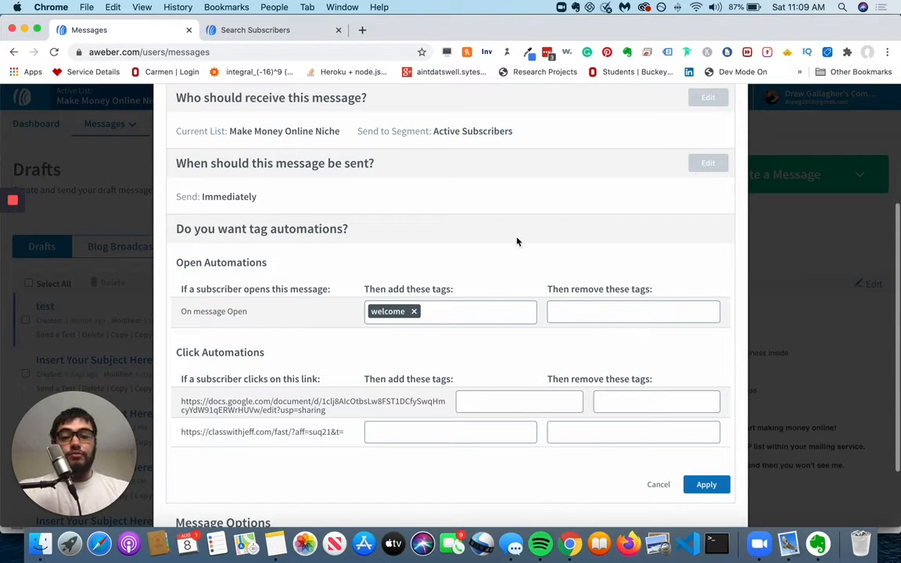
Set the message-open automation to remove the tag "inactive".
key("Tab")
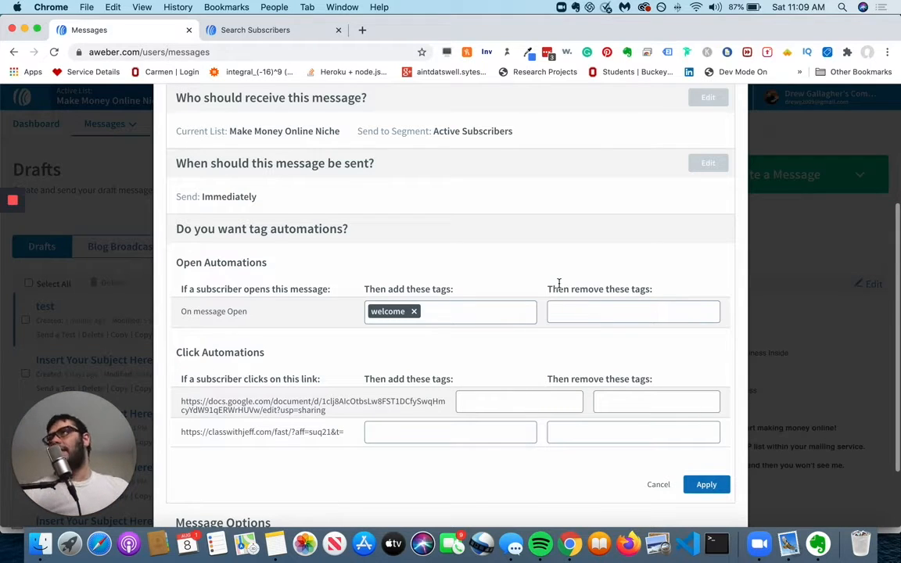
type("inactive")
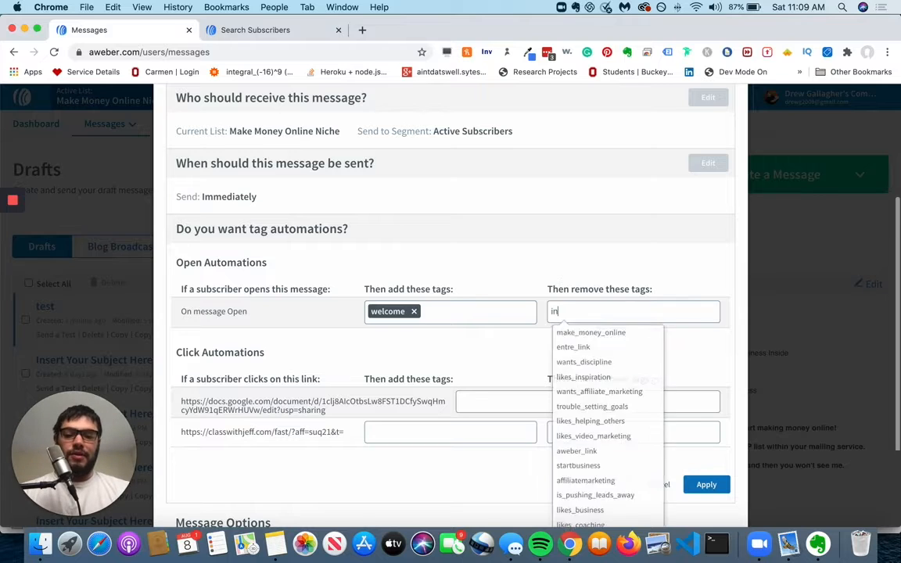
key("Return")
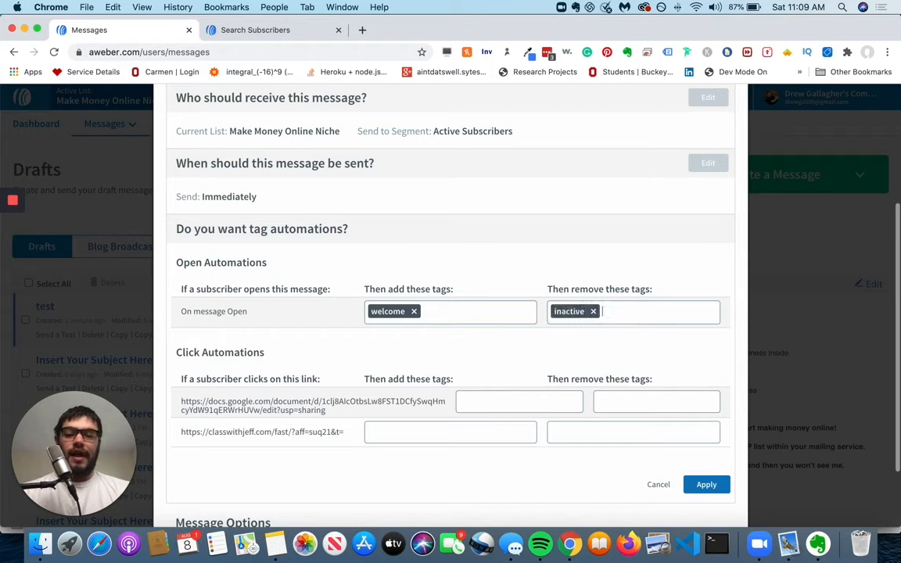
Set the Google Docs link's click automation to add the tag "ebook" and remove the tag "notclicking".
left_click(479, 403)
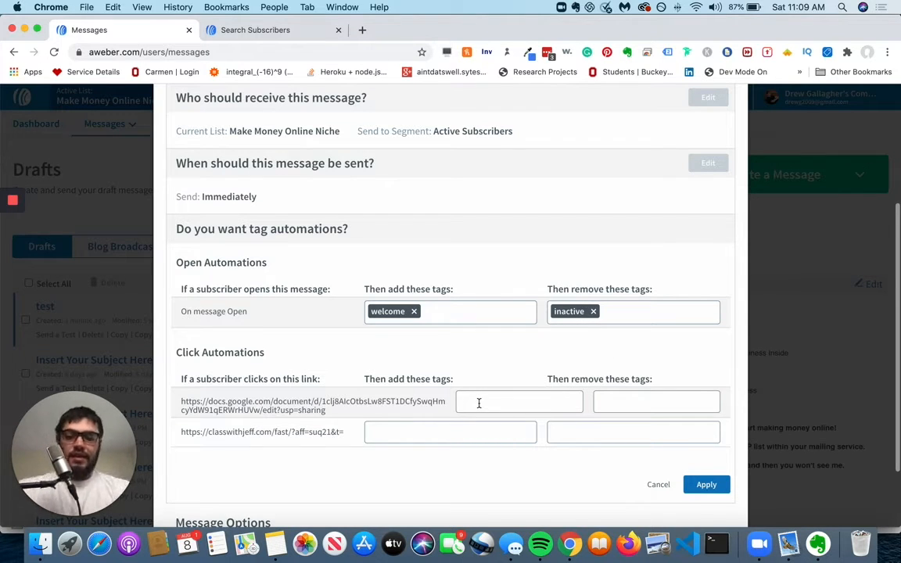
type("ebook")
key("Down")
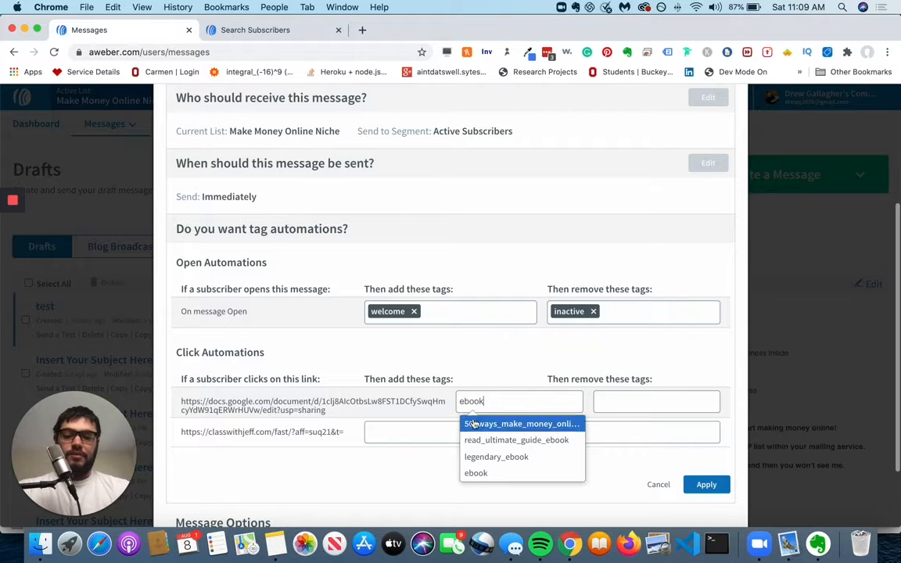
key("Down")
key("Down")
key("Down")
key("Return")
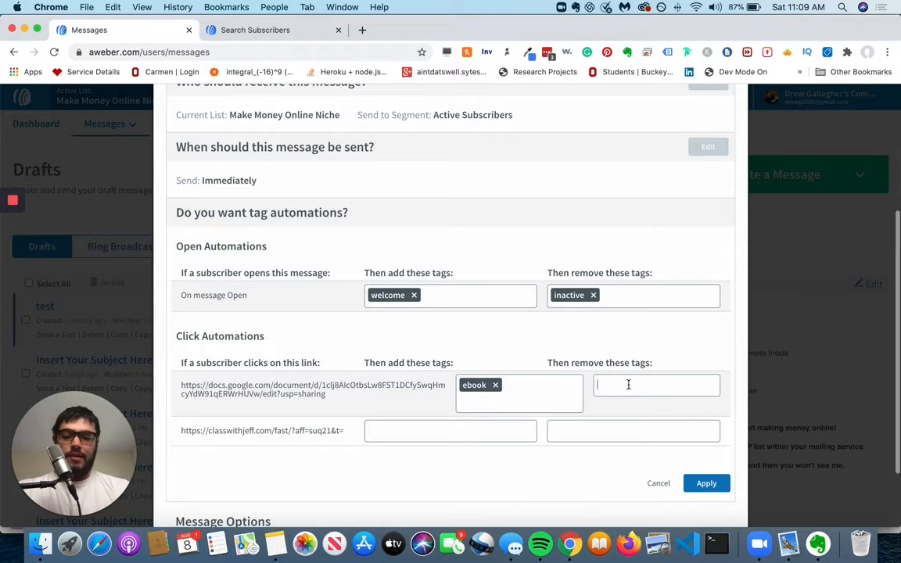
type("no")
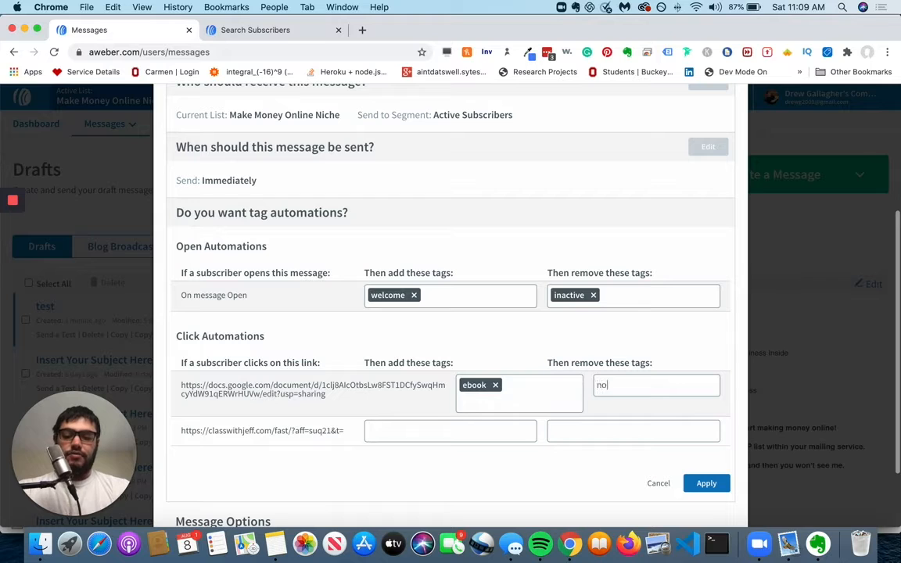
type("tclicking")
key("Return")
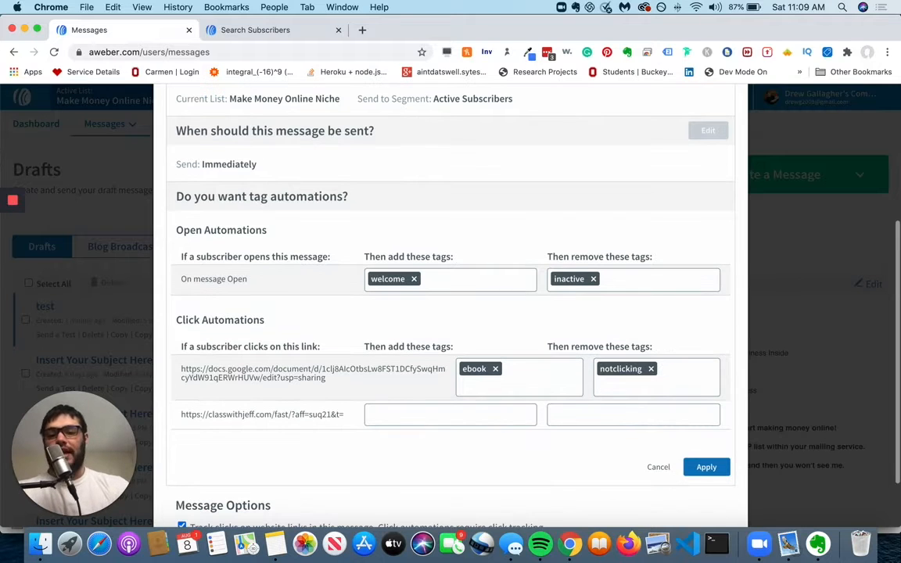
Set the classwithjeff.com link's click automation to add the tag "entre_link", and apply the tag automations.
left_click(458, 418)
type("entre")
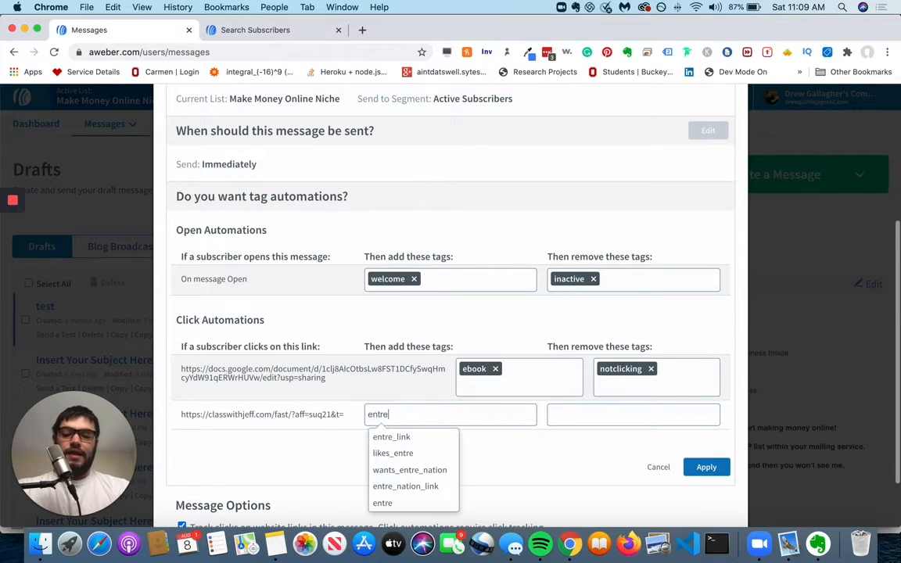
left_click(440, 436)
left_click(608, 424)
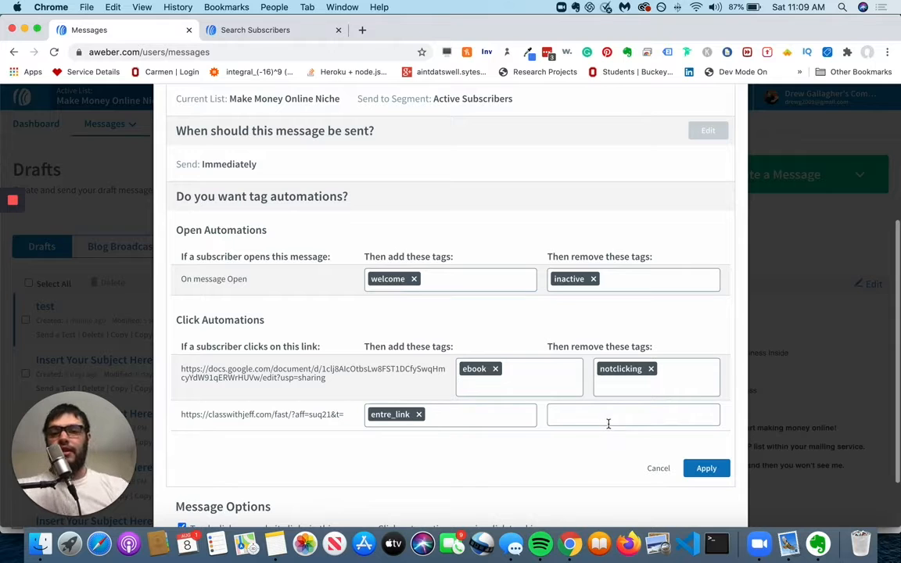
left_click(706, 468)
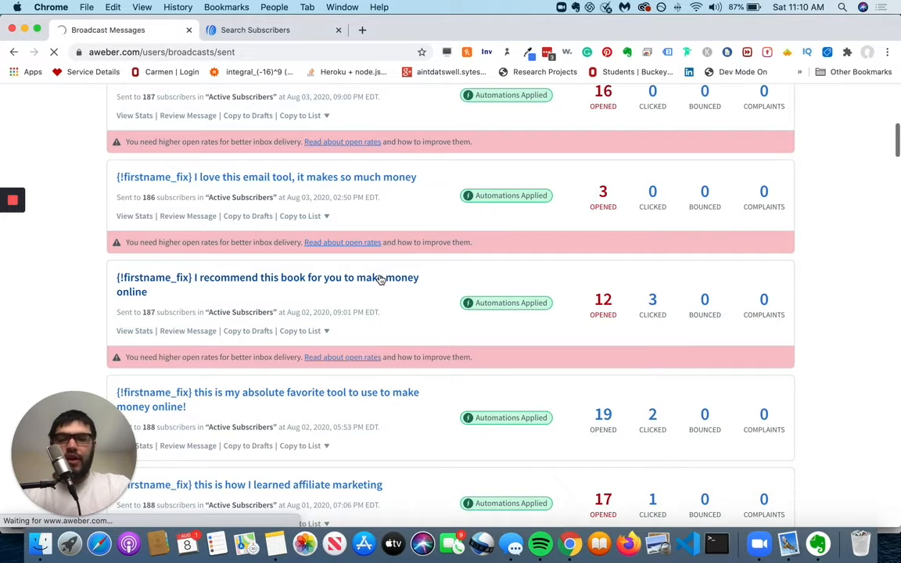
Open the stats of the sent broadcast recommending a book to make money online and examine its link-click tag automation.
left_click(382, 283)
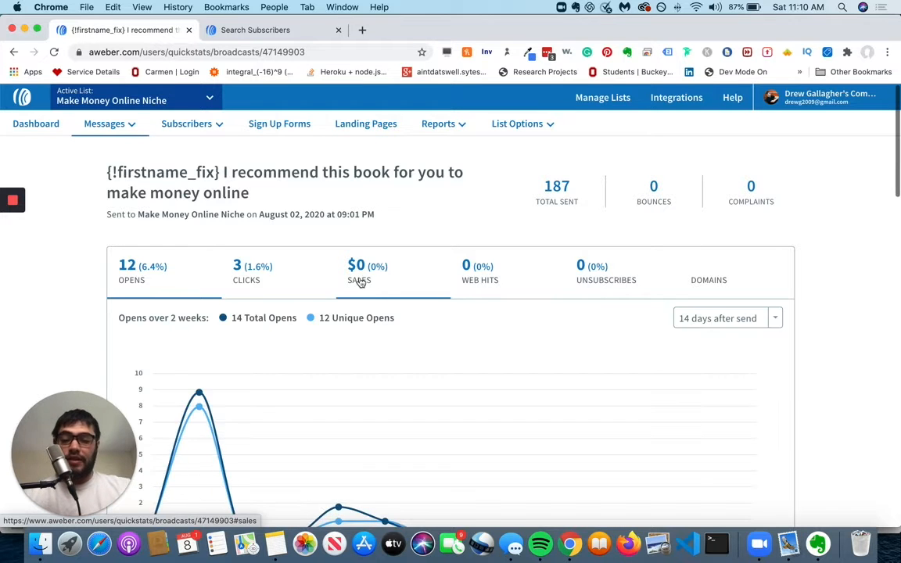
scroll(360, 282, "down", 10)
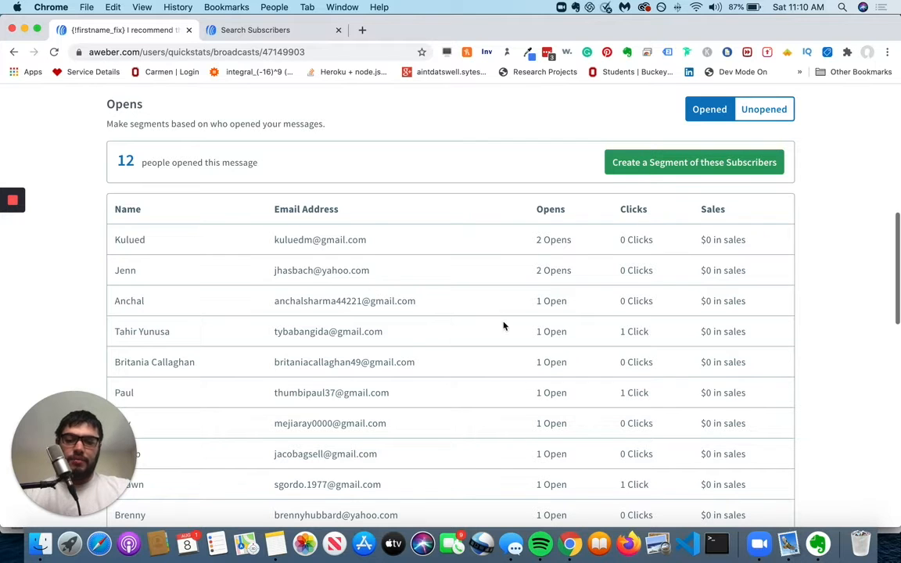
scroll(526, 344, "up", 3)
scroll(526, 344, "down", 15)
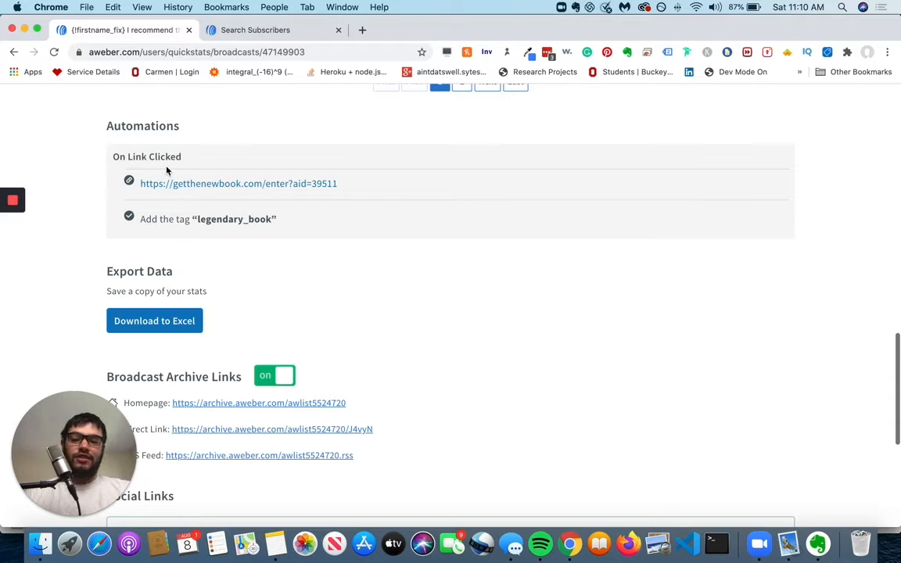
left_click_drag(197, 219, 272, 230)
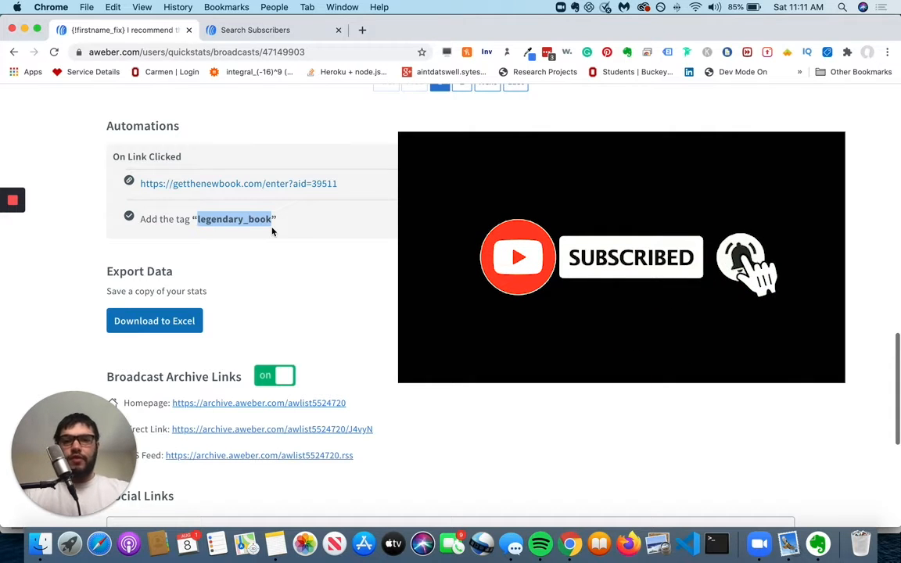
Go to subscriber management and search for subscribers whose tag is "legendary_business_challenge".
scroll(217, 255, "up", 10)
mouse_move(181, 125)
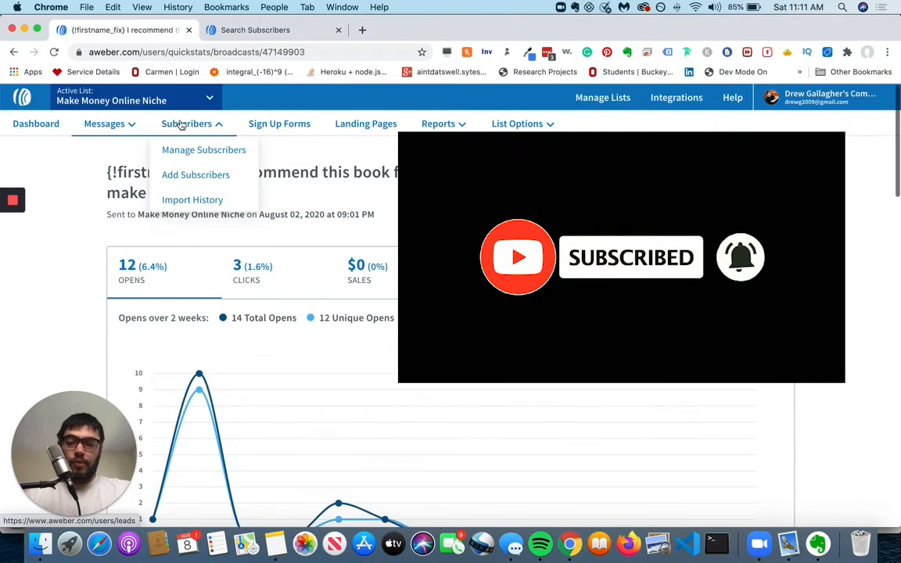
left_click(174, 149)
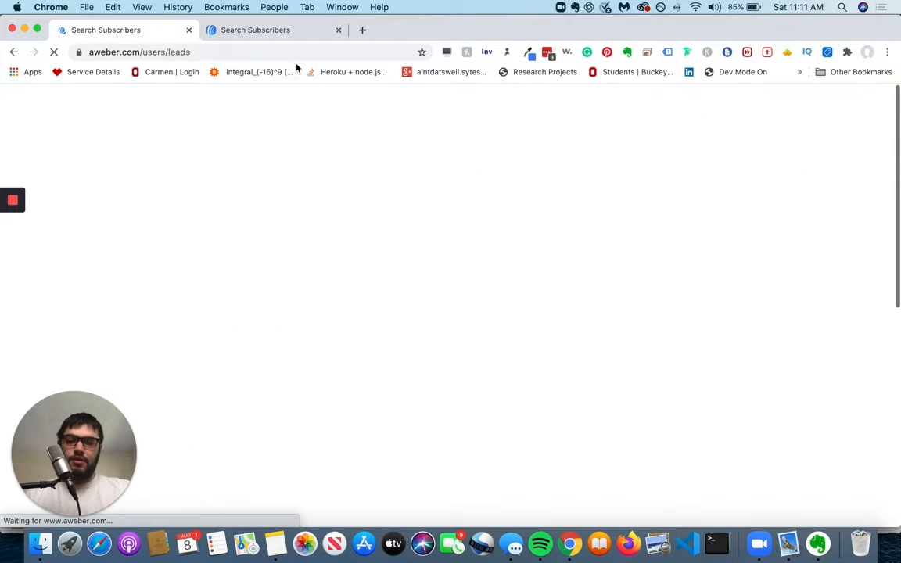
left_click(283, 285)
left_click(266, 323)
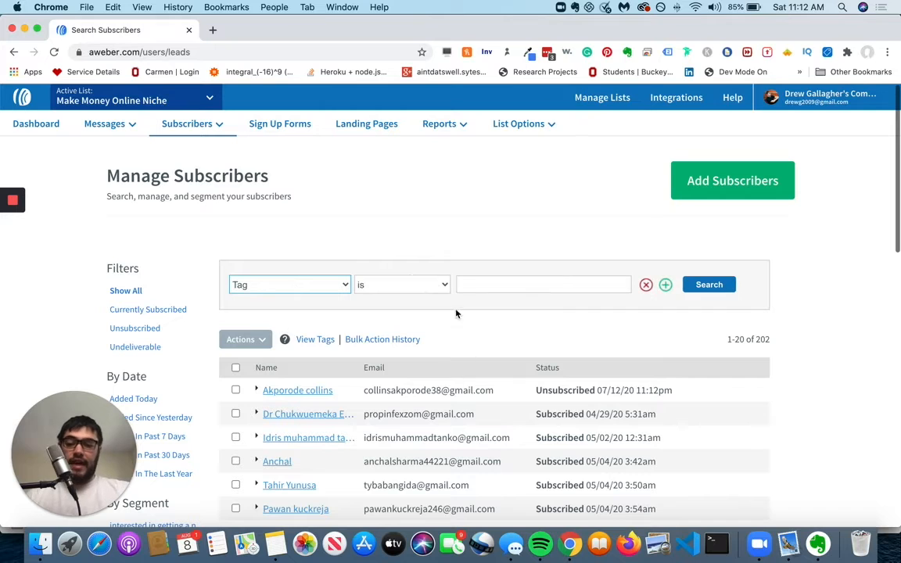
left_click(459, 287)
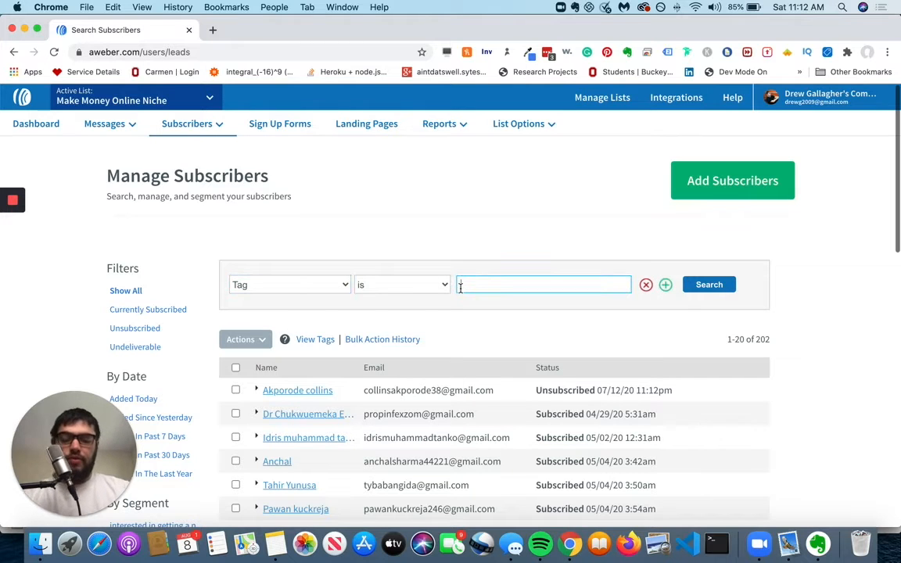
type("leng")
key("BackSpace")
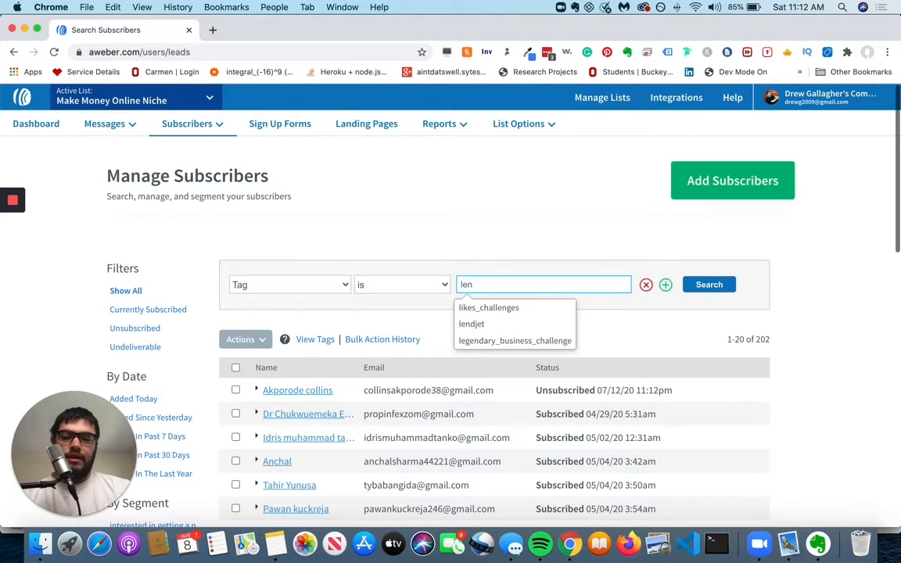
left_click(501, 340)
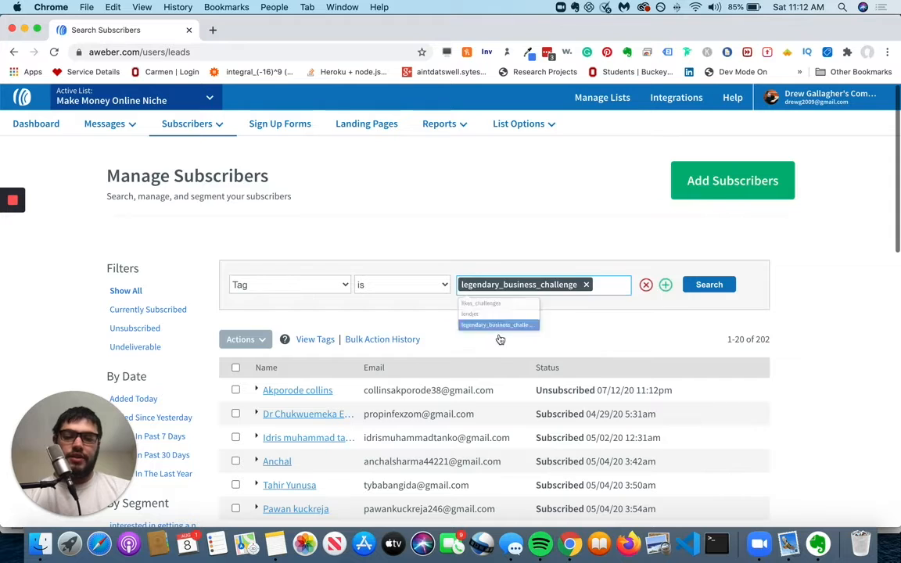
left_click(712, 285)
scroll(603, 334, "down", 3)
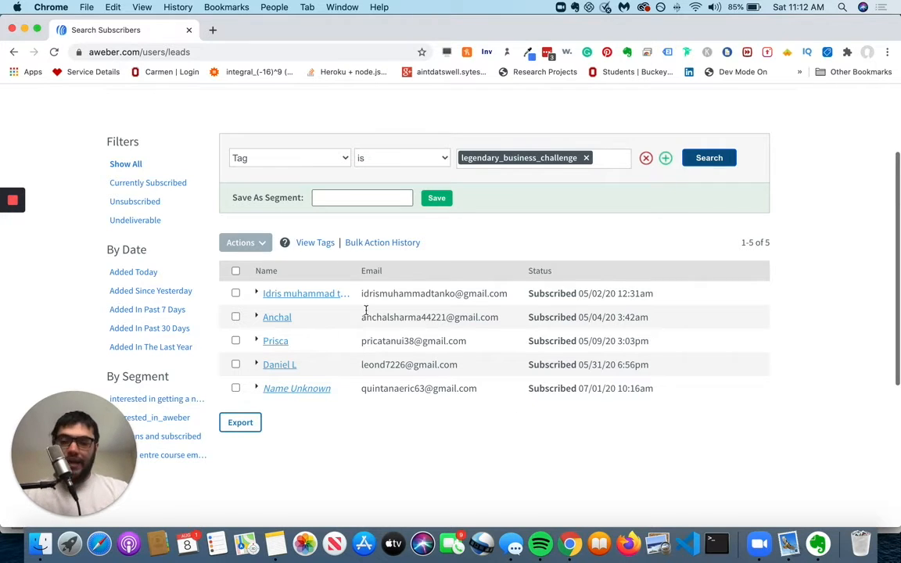
scroll(274, 249, "up", 4)
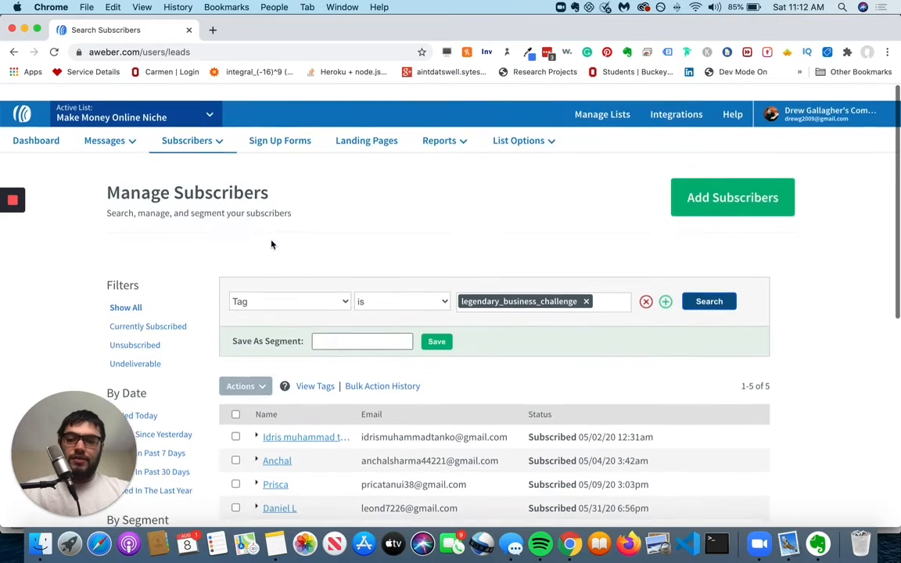
Select all subscribers in the search results and open the bulk actions for them.
scroll(180, 169, "down", 2)
left_click(235, 362)
left_click(242, 334)
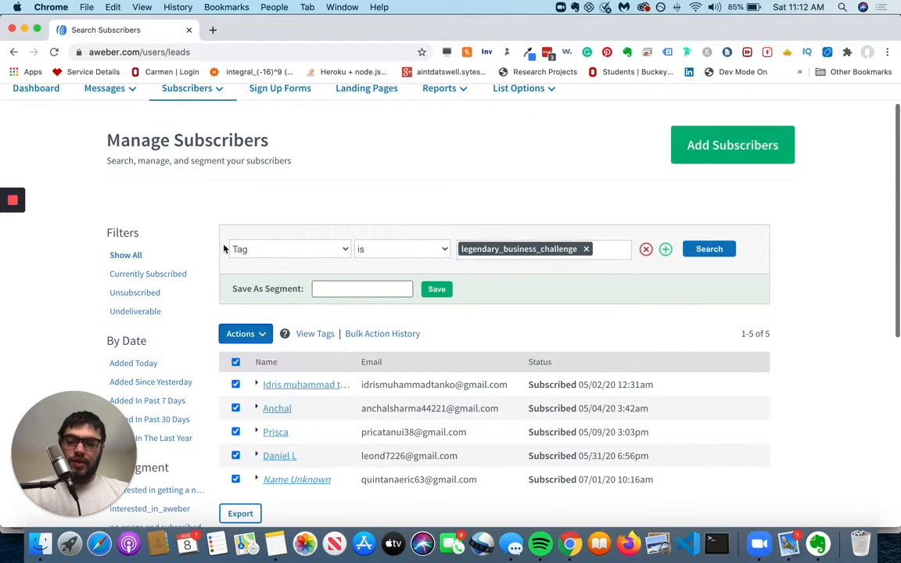
scroll(242, 366, "up", 1)
left_click(257, 369)
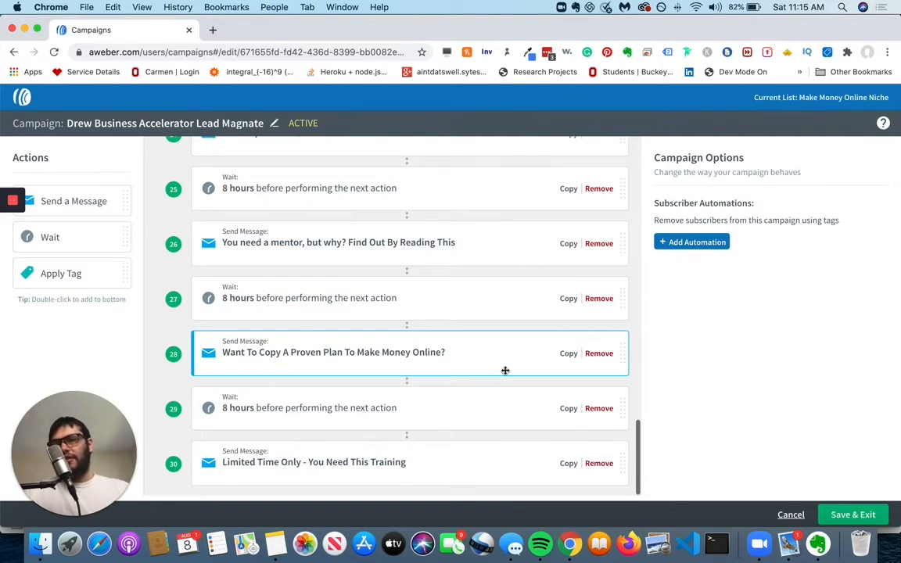
Examine the campaign's subscriber automation for removing subscribers by tag, and leave it without adding any tags.
left_click(669, 242)
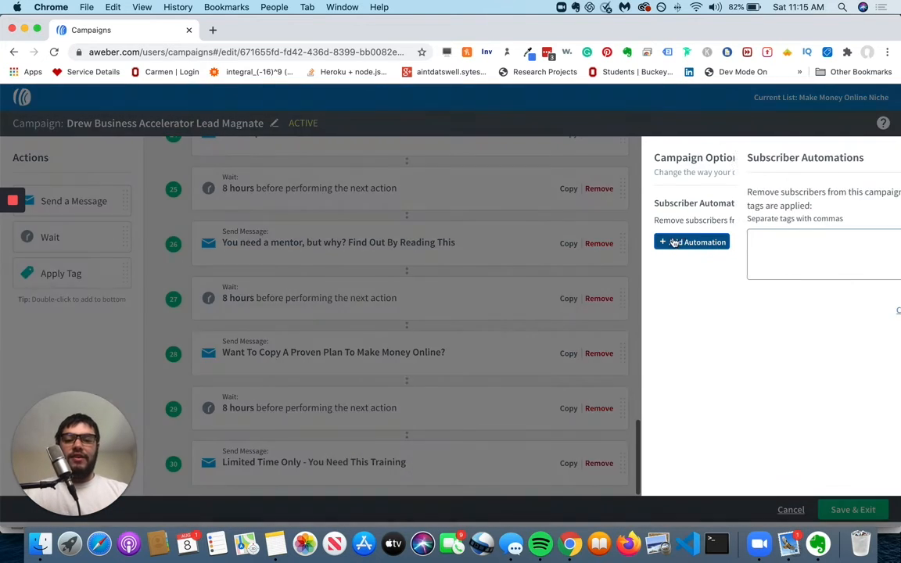
left_click(816, 311)
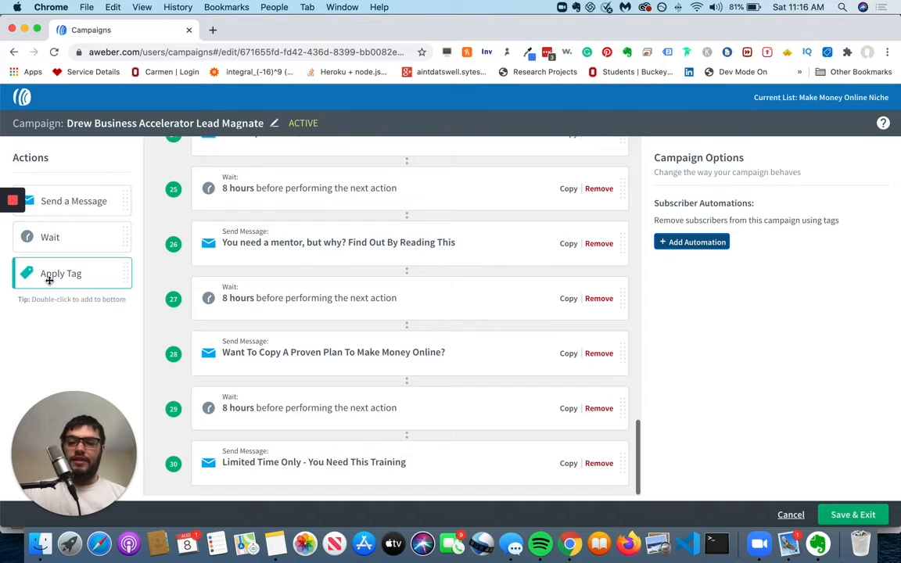
left_click_drag(48, 275, 79, 260)
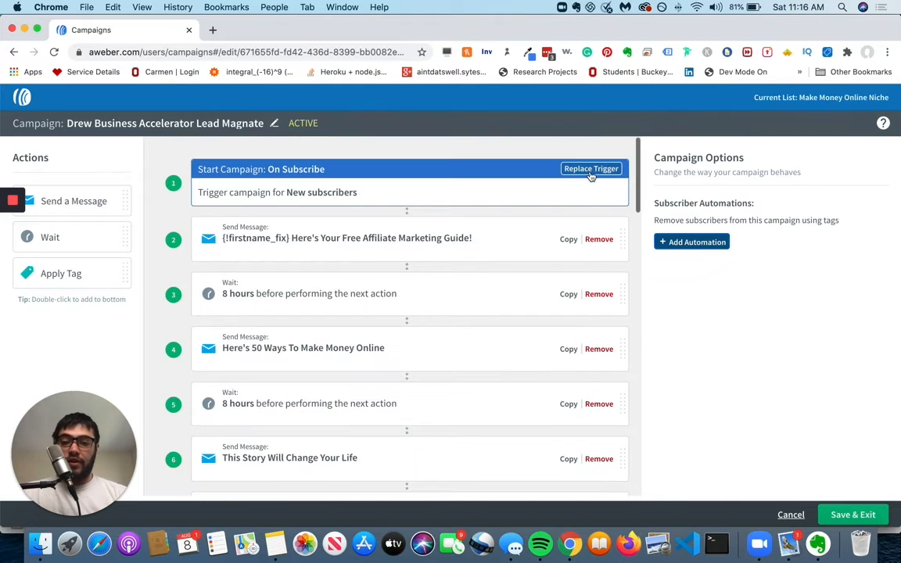
Replace the campaign's start trigger with Tag Applied, using the tags "welcome" and "inactive".
left_click(593, 169)
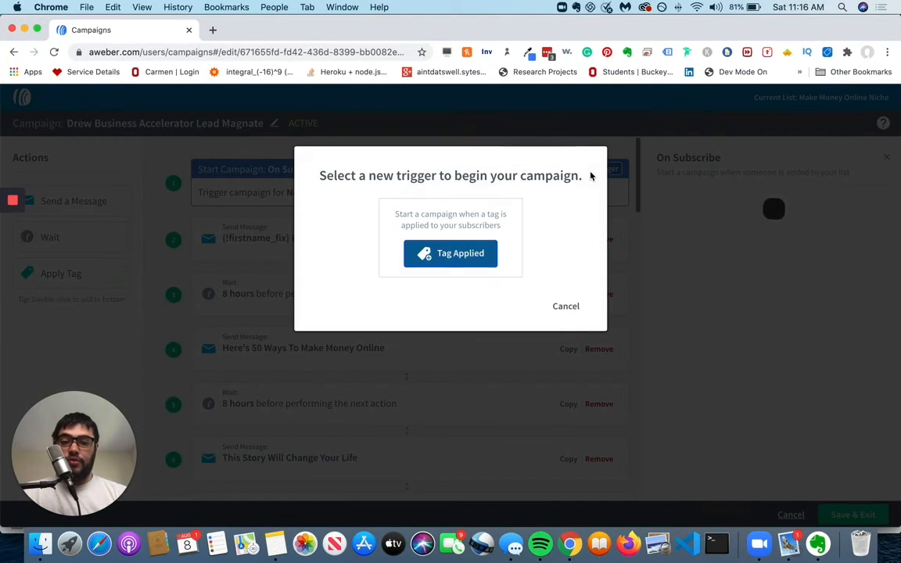
left_click(467, 259)
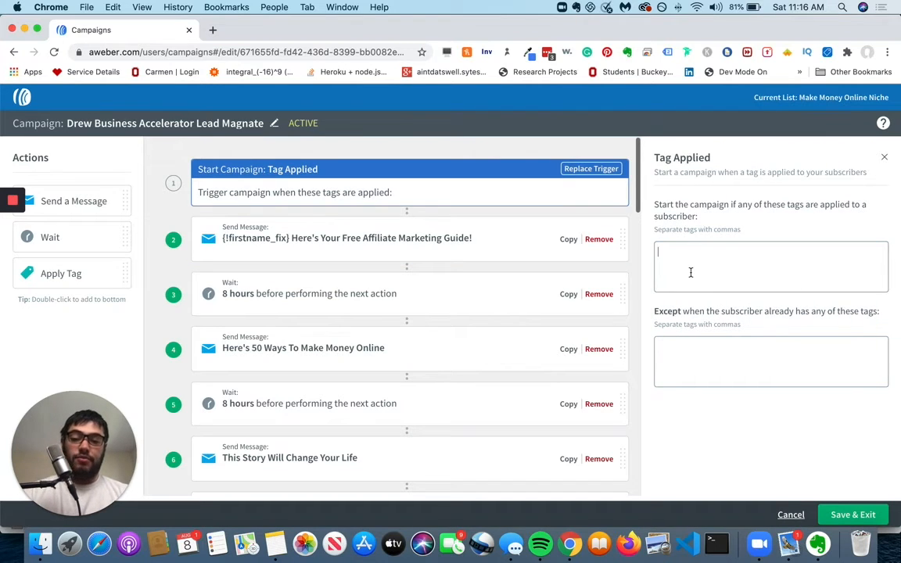
type("welcome")
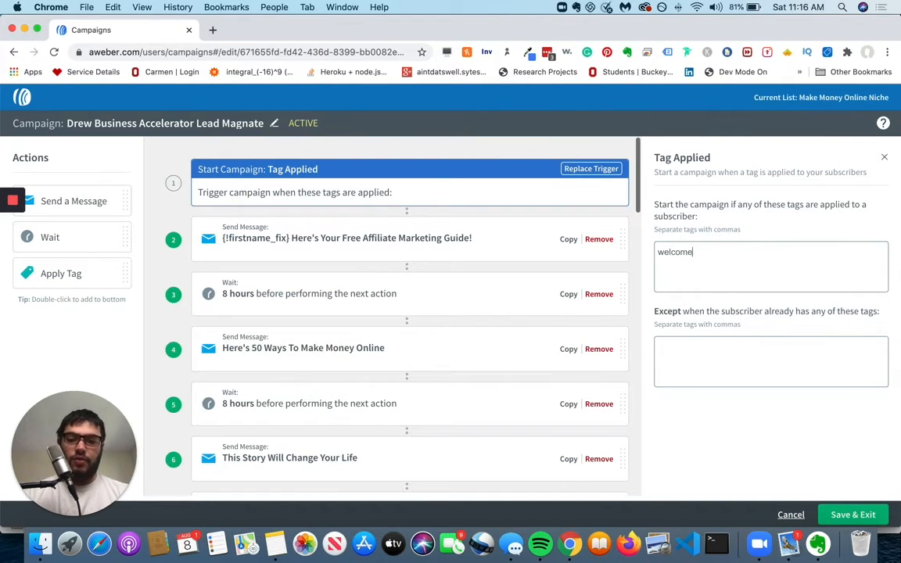
key("Return")
type("inac")
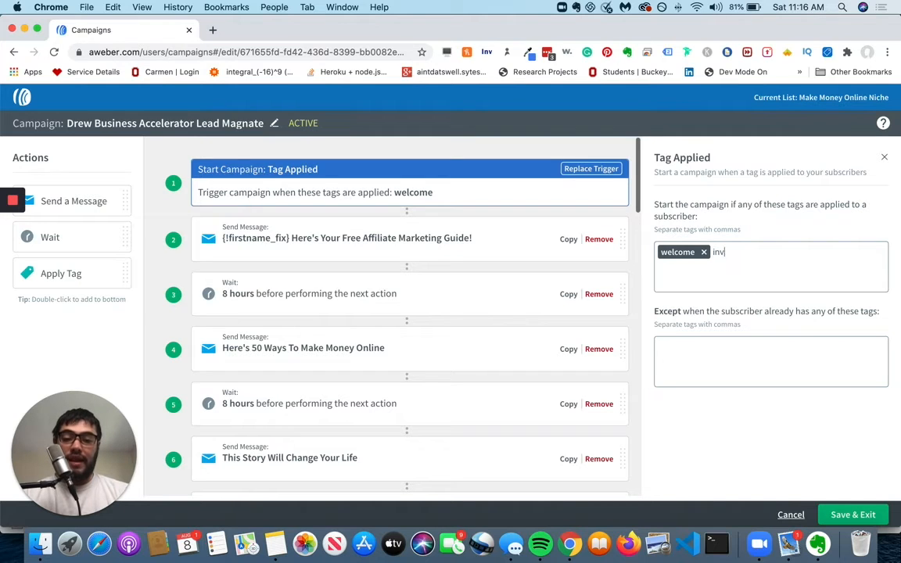
type("tive")
key("Return")
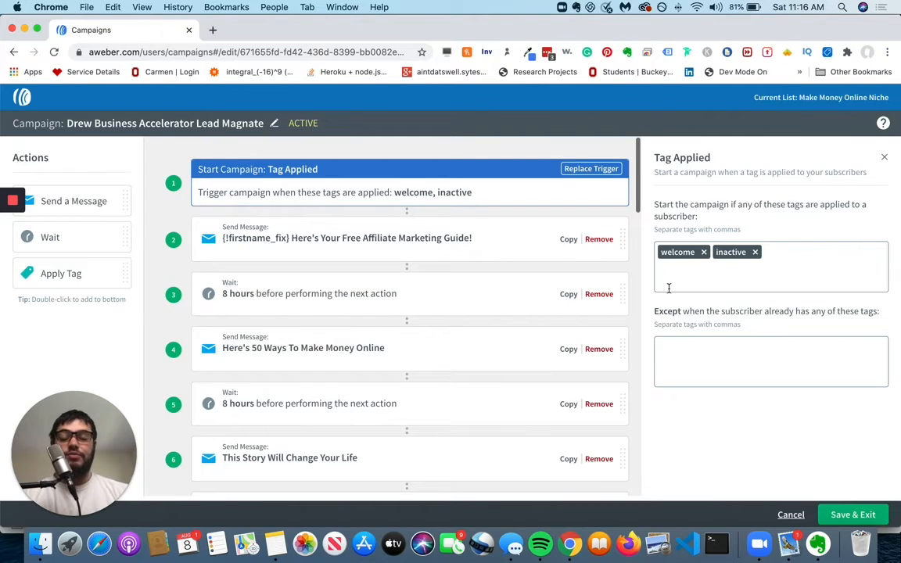
Remove the "welcome" and "inactive" tags from the campaign's Tag Applied trigger.
left_click(705, 252)
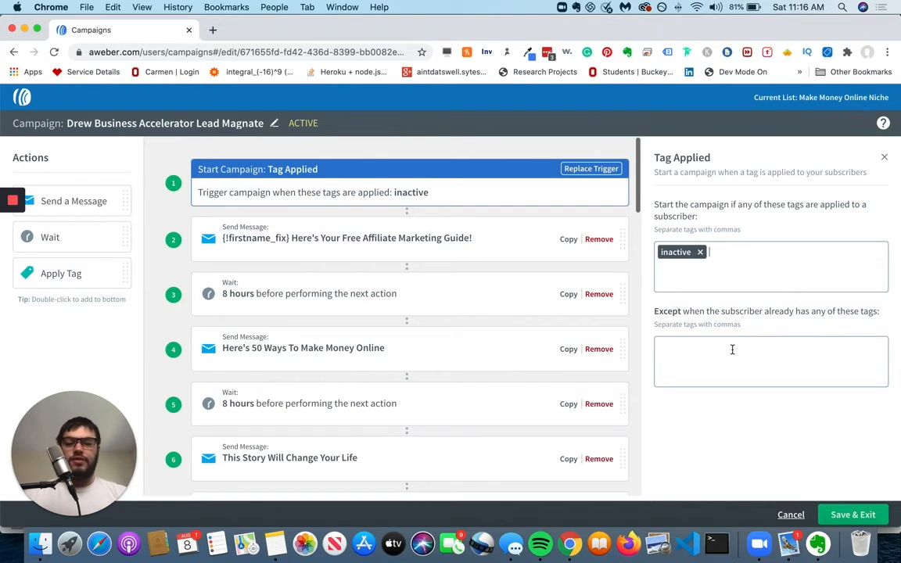
left_click(701, 252)
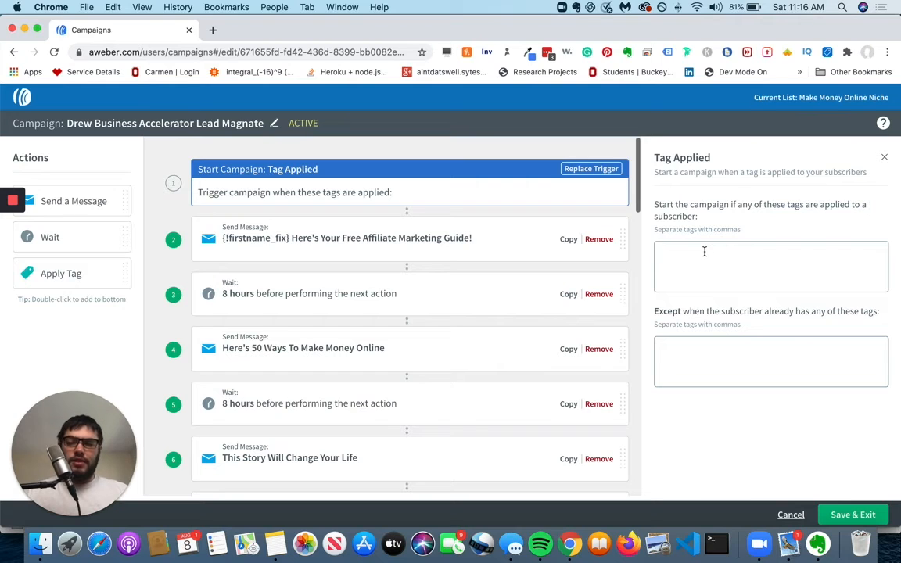
left_click(704, 252)
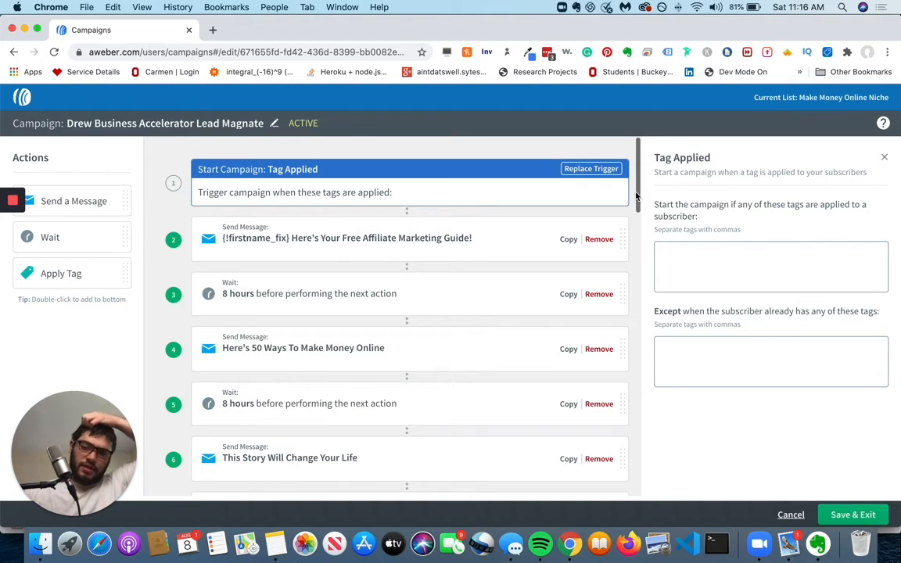
scroll(400, 196, "down", 6)
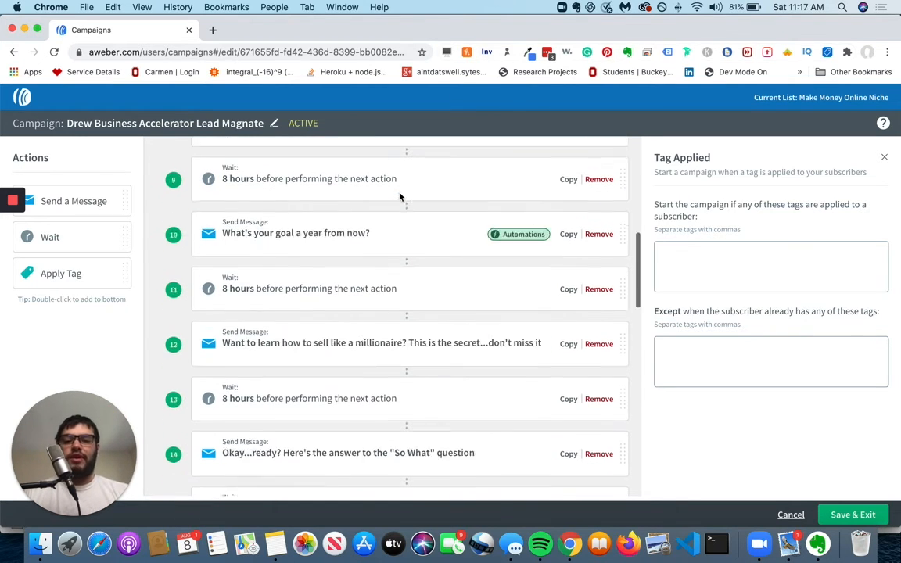
scroll(400, 196, "down", 7)
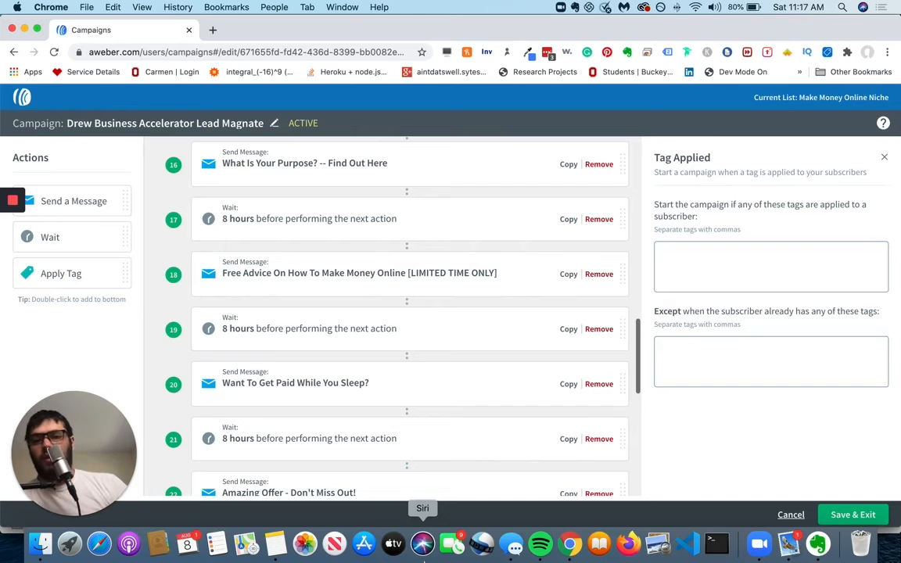